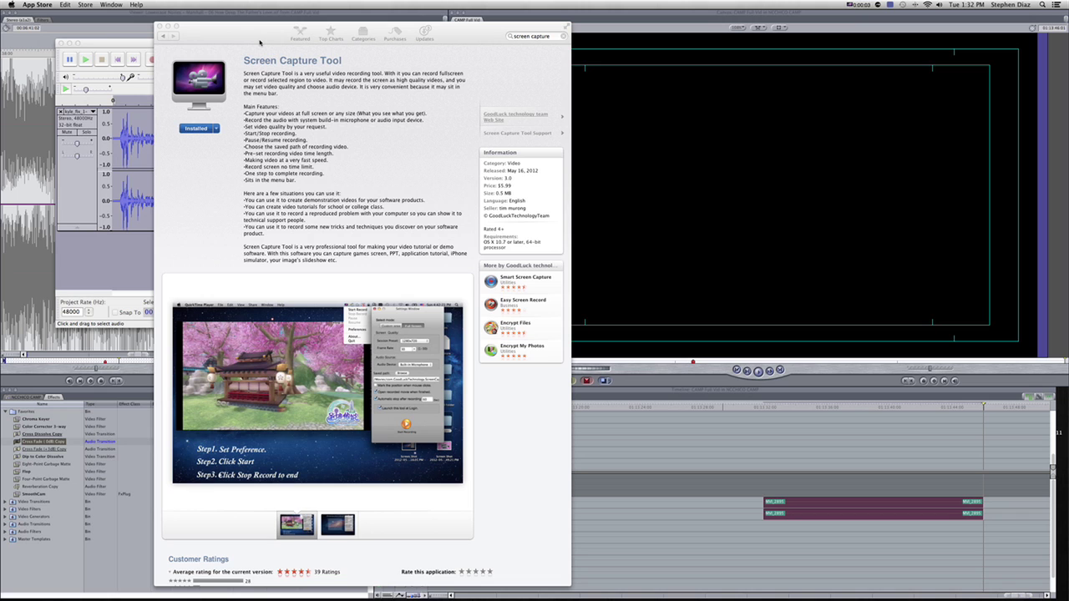
Nudge the App Store window into place and minimize it to the Dock.
left_click_drag(260, 42, 268, 38)
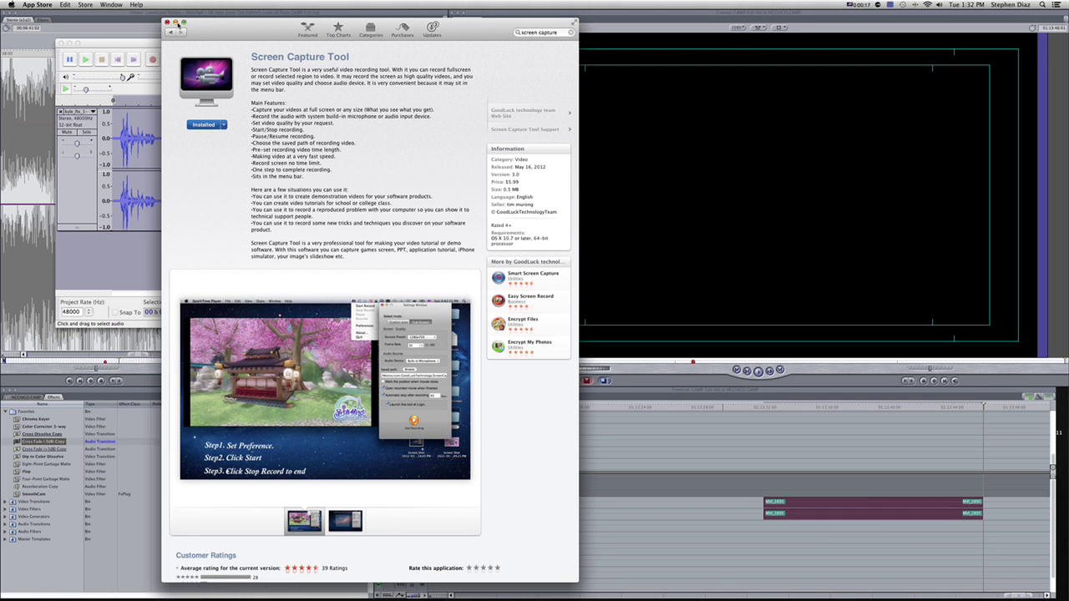
left_click(175, 23)
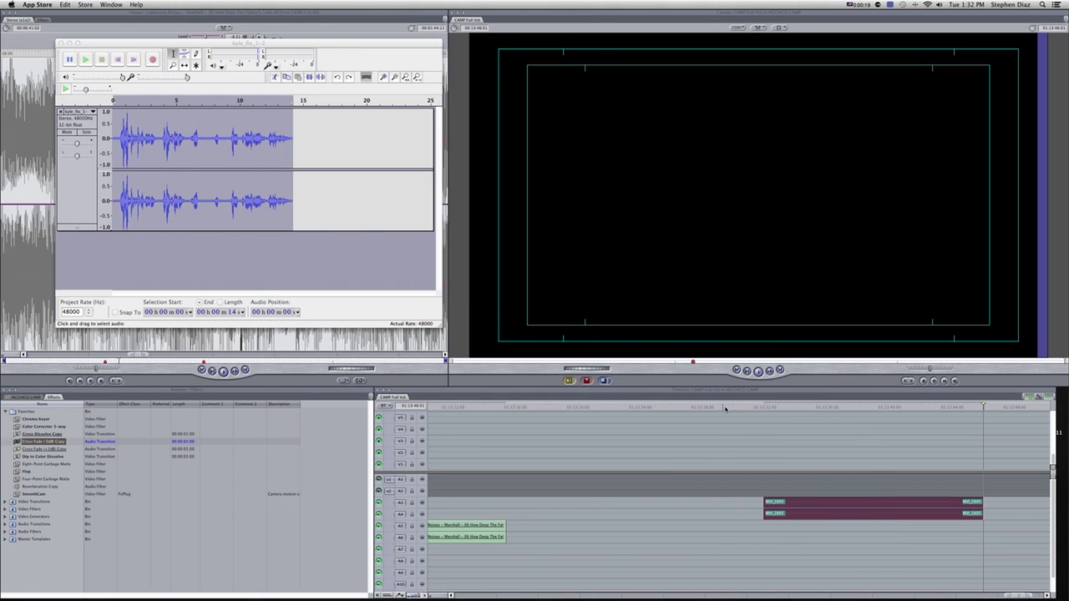
Play part of the CAMP Full Vid sequence, then scrub the playhead to the boat scene.
left_click(764, 406)
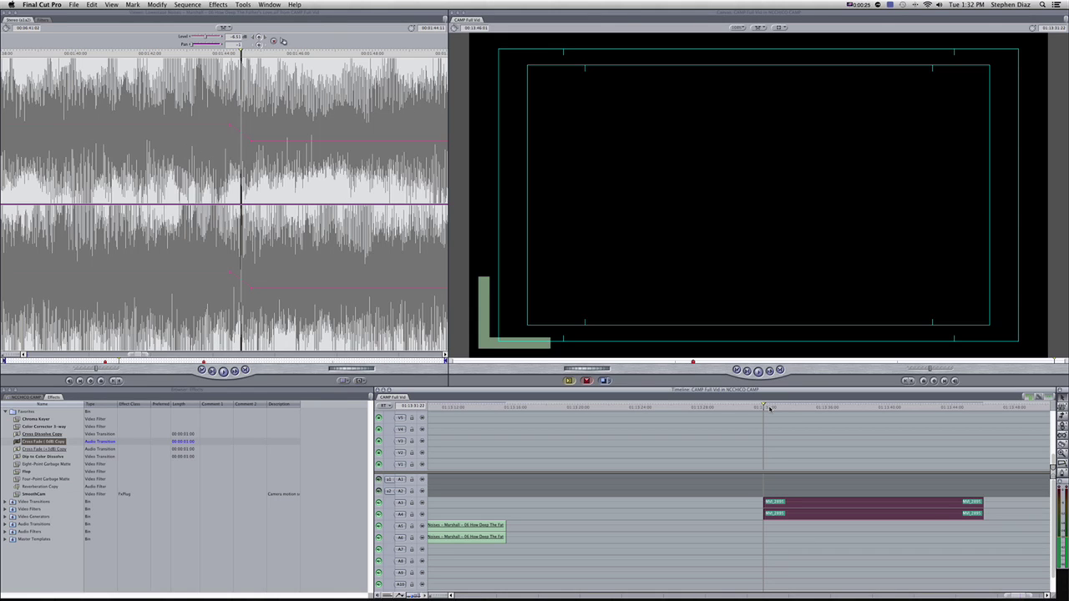
key("space")
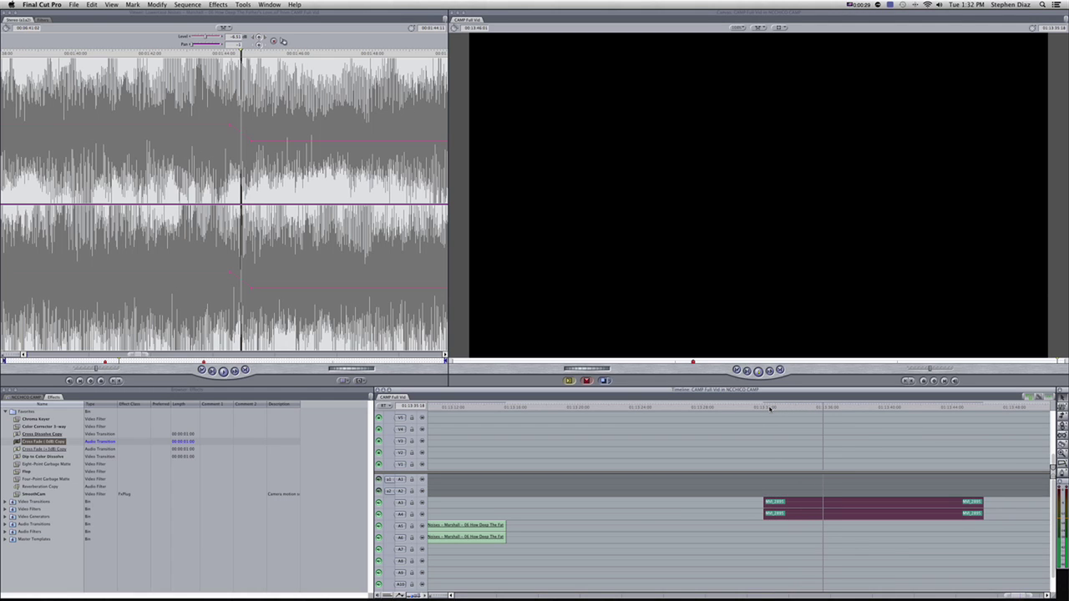
key("space")
scroll(706, 437, "left", 5)
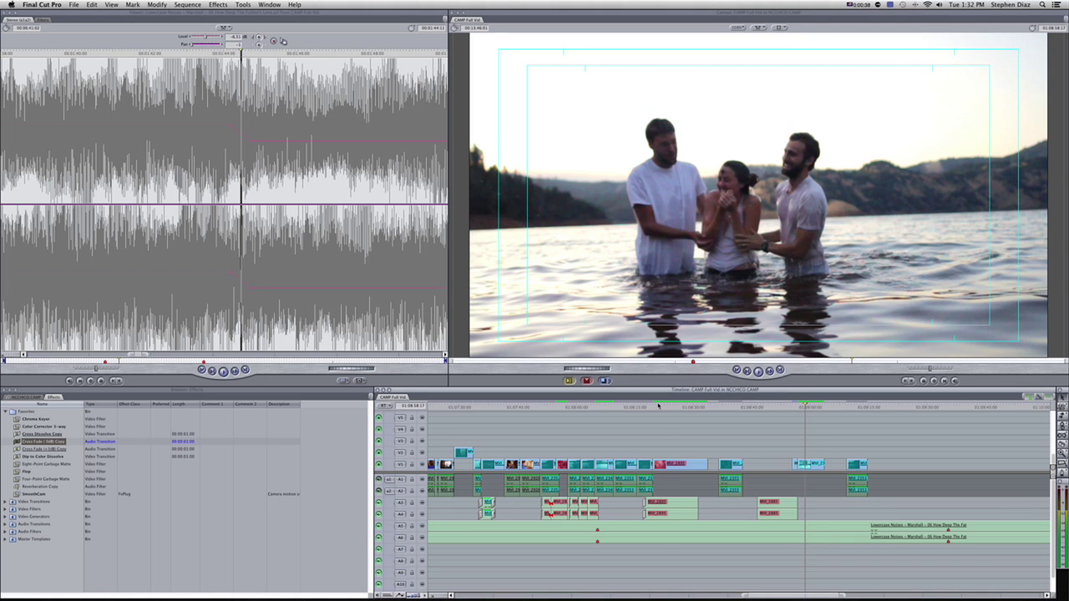
left_click_drag(658, 405, 668, 405)
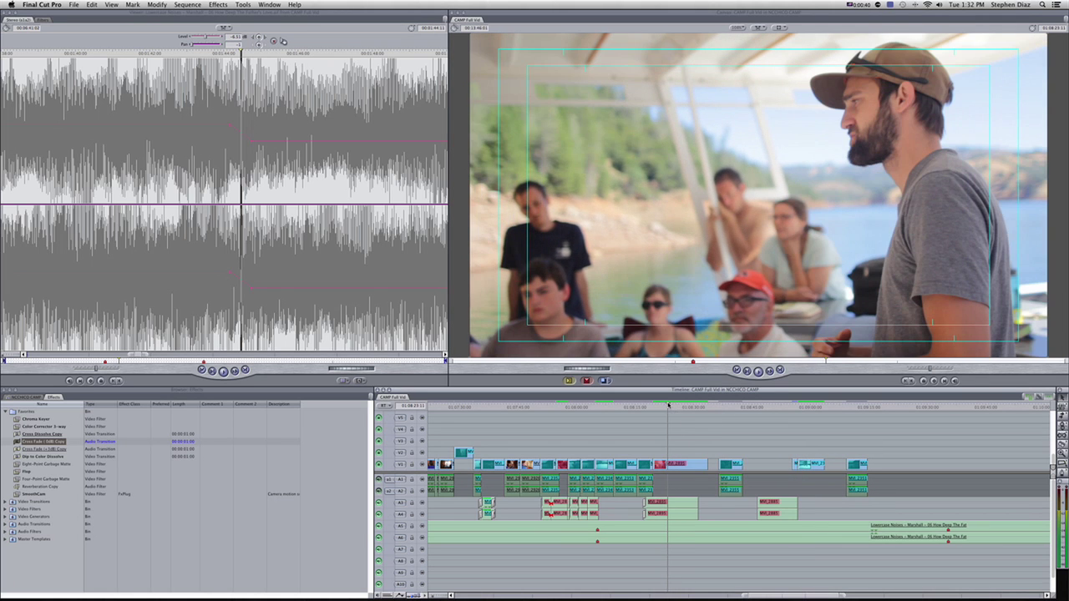
scroll(752, 466, "right", 10)
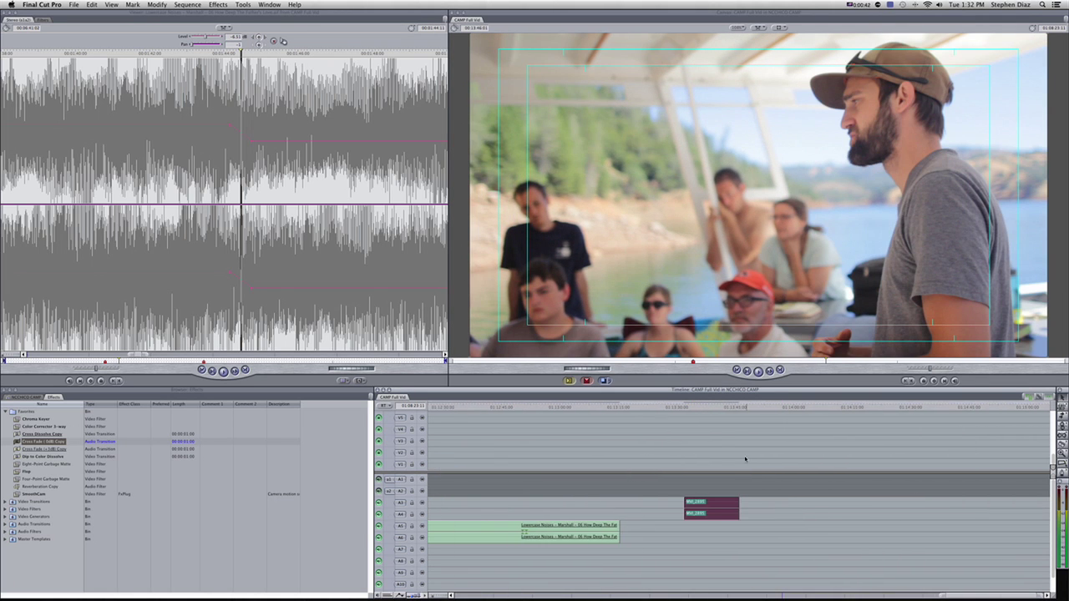
Mark In and Out points at the start and end of the short purple clip on A3/A4.
left_click(666, 408)
key("i")
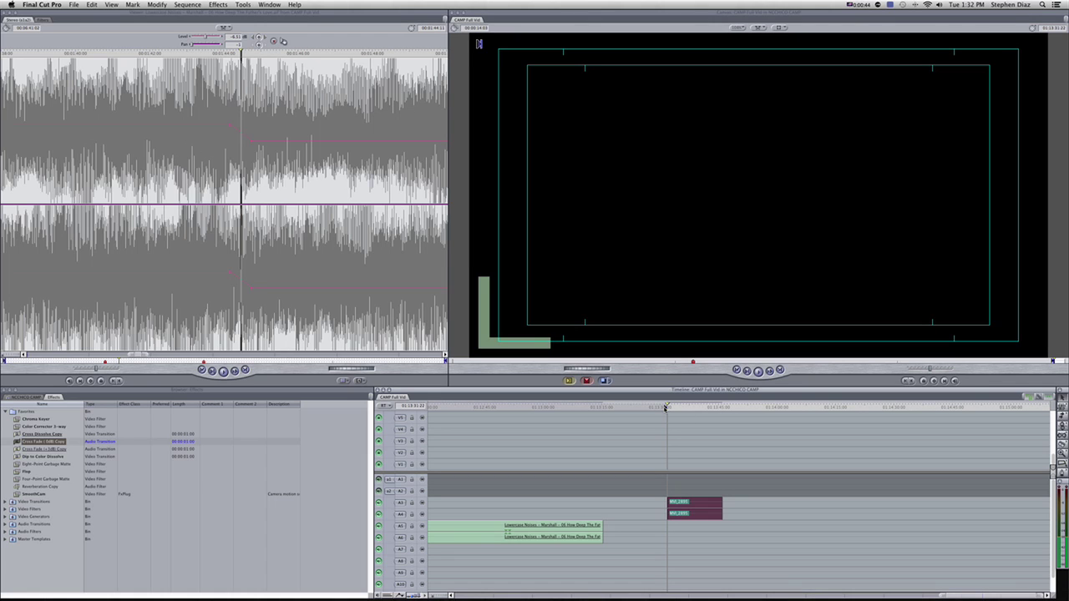
left_click(721, 408)
key("o")
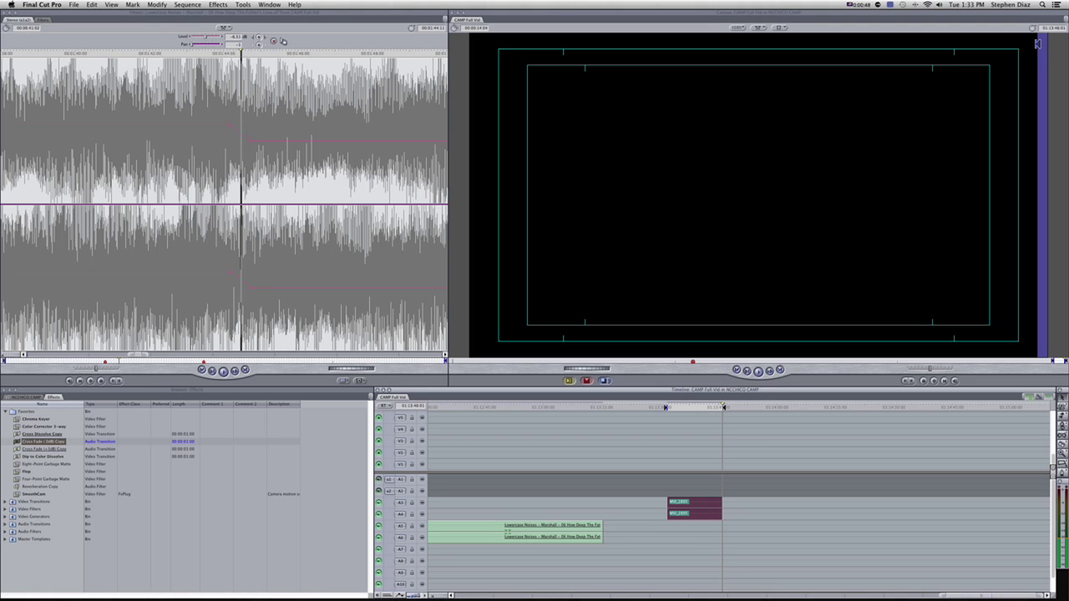
Look through the File > Export options without exporting, then switch over to Finder.
left_click(74, 4)
mouse_move(144, 151)
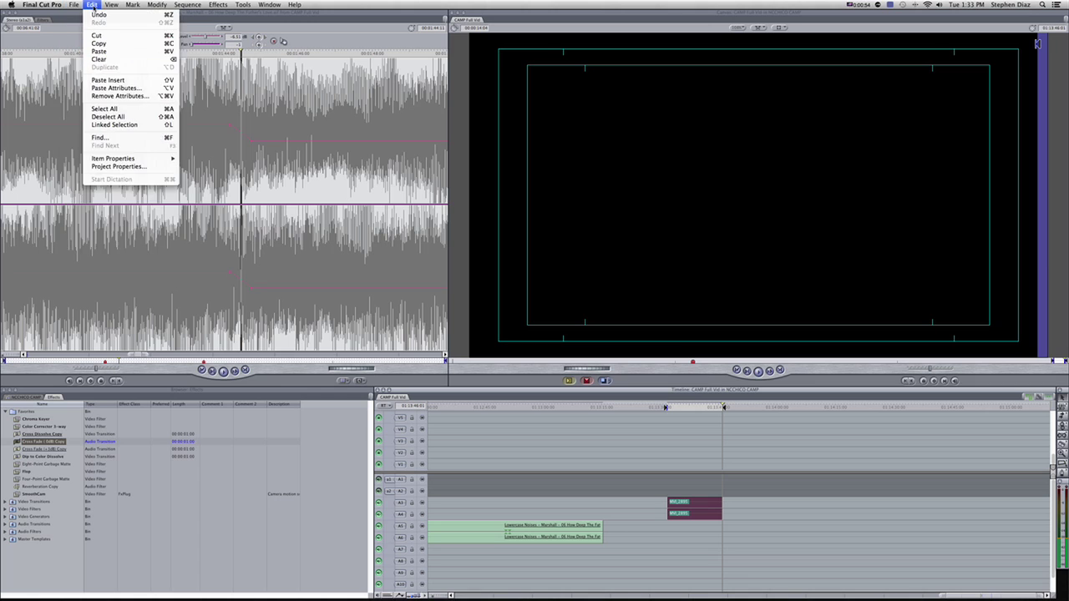
left_click(73, 5)
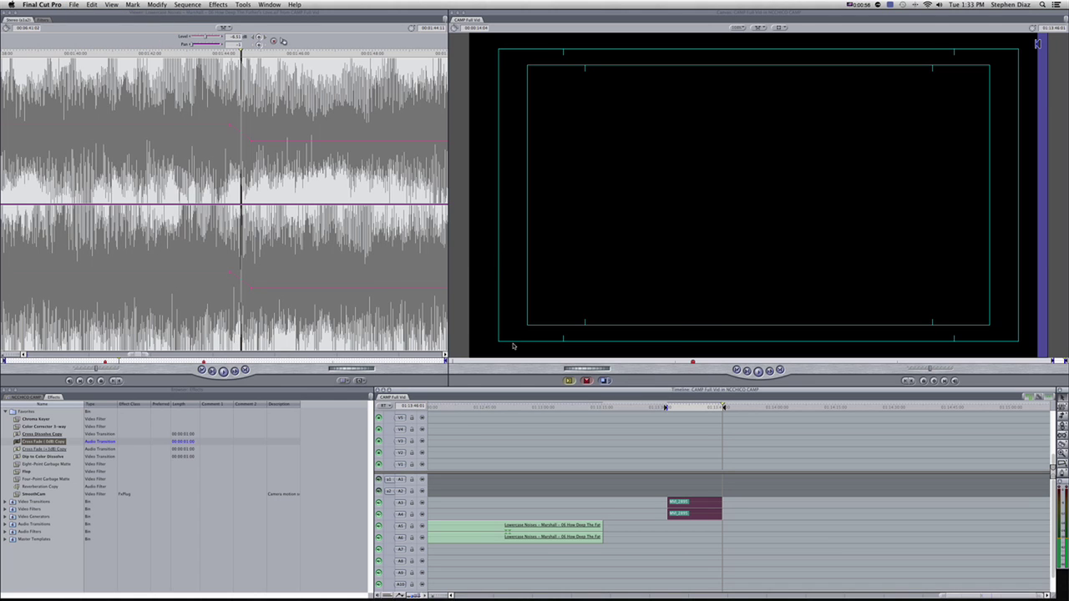
key("super+Tab")
key("super+Tab")
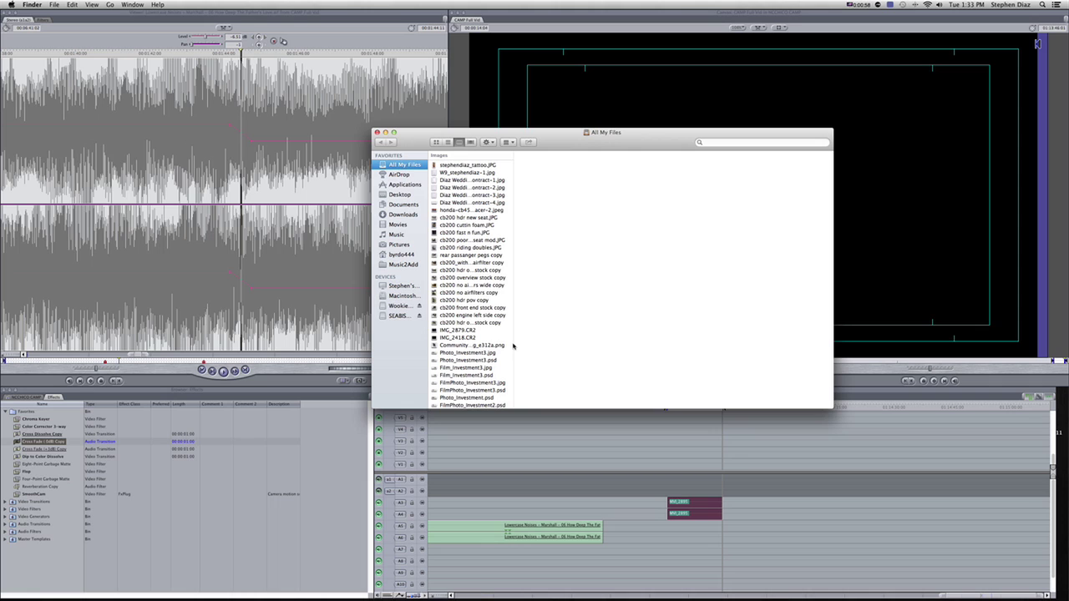
Open kyle_fix_1-2 from Macintosh HD 2 > NCCHICO CAMP > AUDIO with Audacity.
left_click(409, 296)
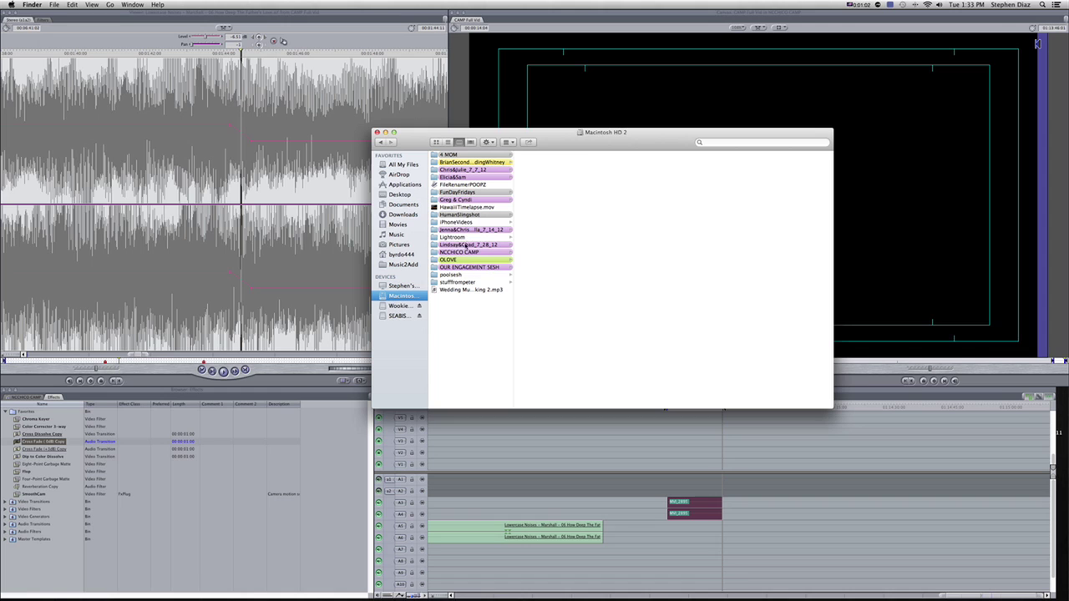
left_click(466, 252)
left_click(535, 163)
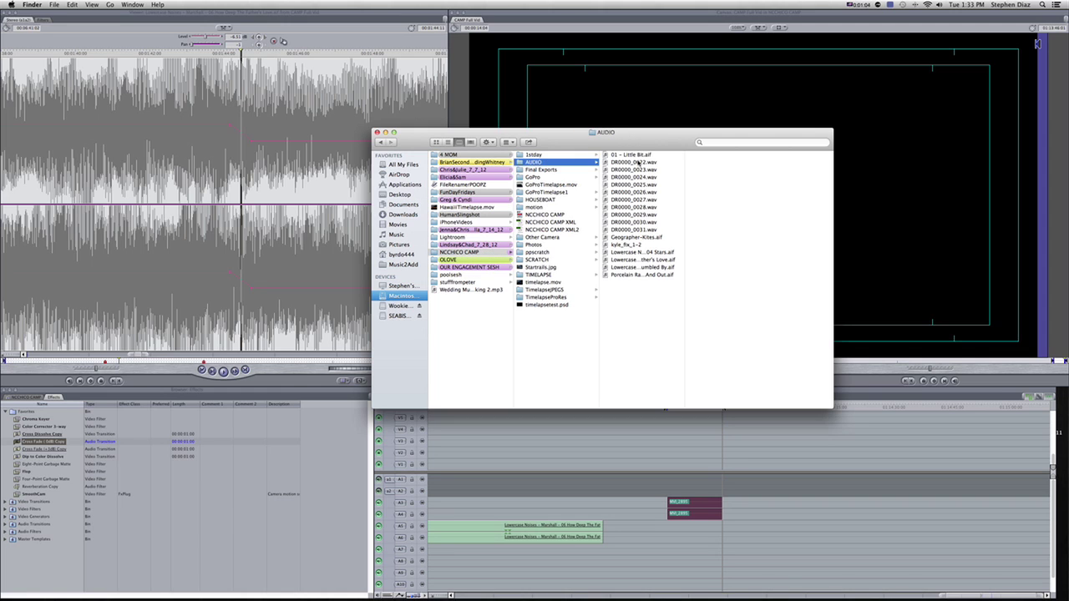
left_click(636, 245)
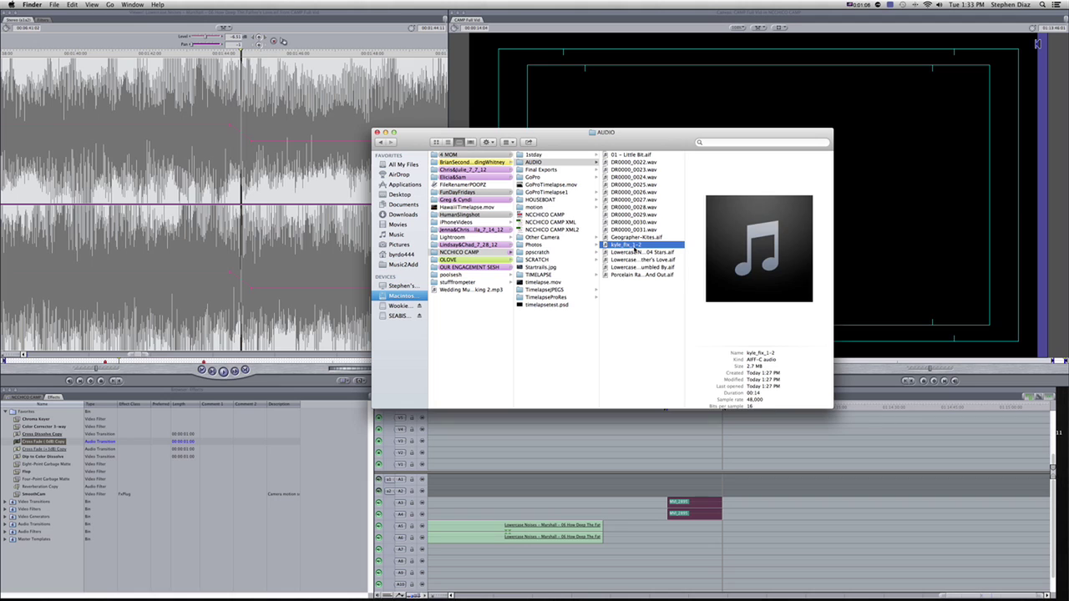
right_click(637, 247)
mouse_move(664, 257)
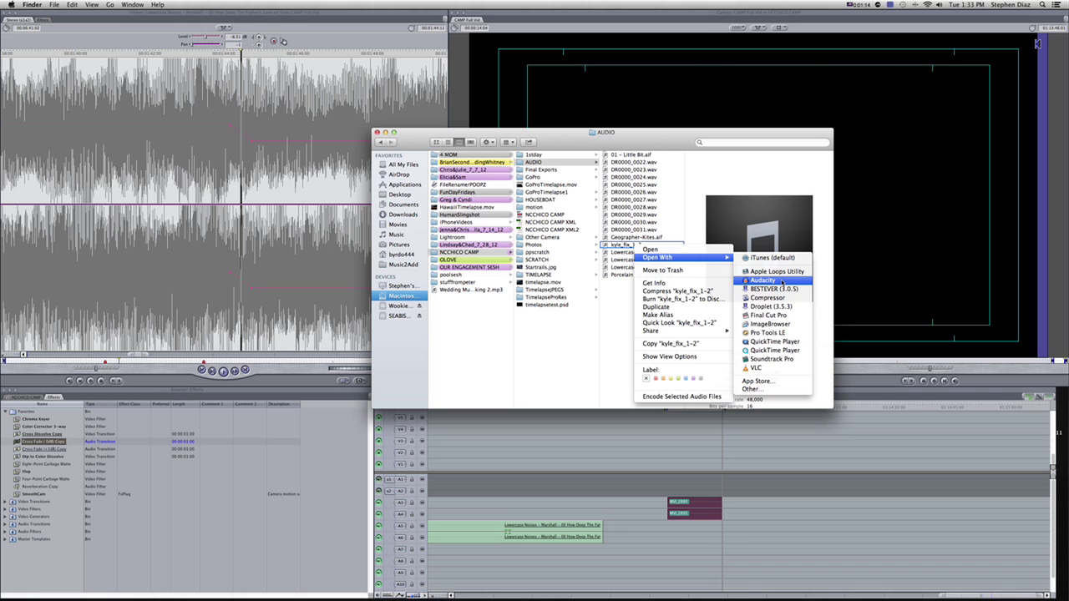
left_click(782, 282)
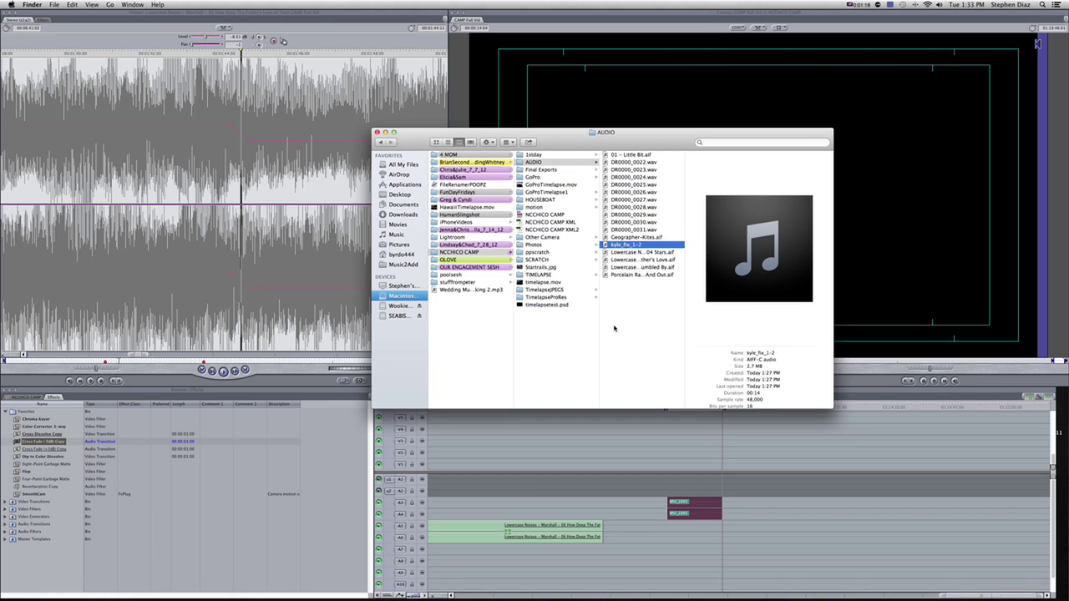
key("super+Tab")
key("super+Tab")
key("super+Tab")
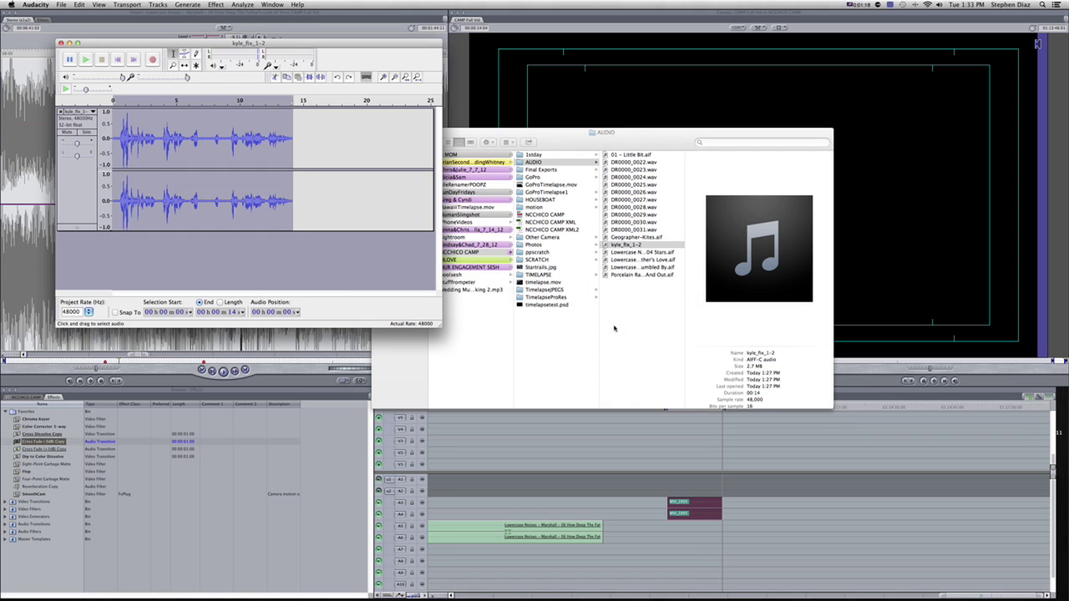
Play the clip from about 4 s and audition a stretch around 7.1–7.7 s.
left_click(170, 137)
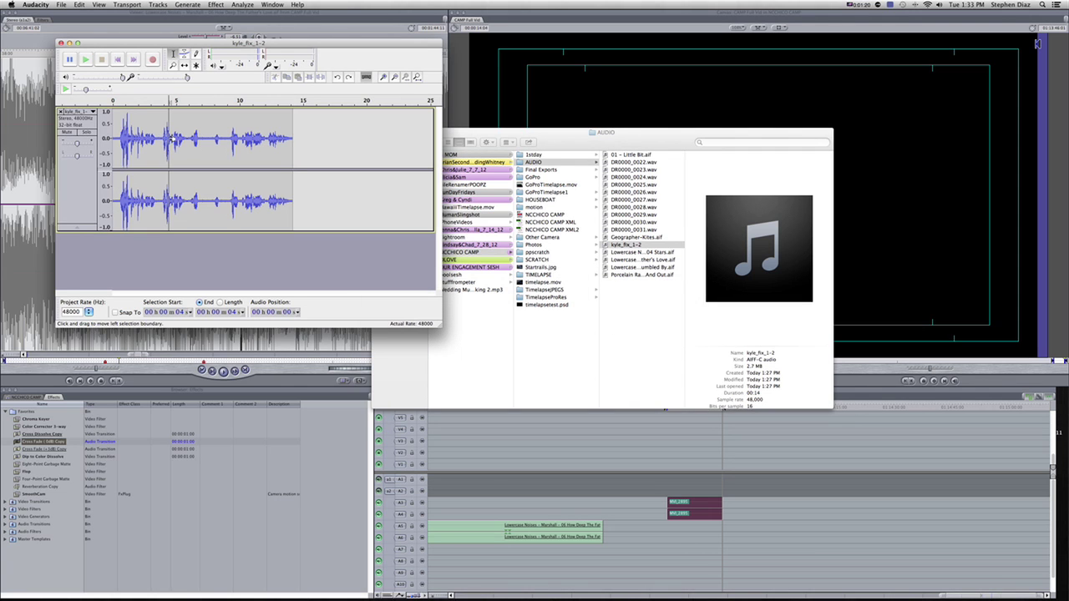
key("space")
key("space")
left_click_drag(203, 138, 211, 137)
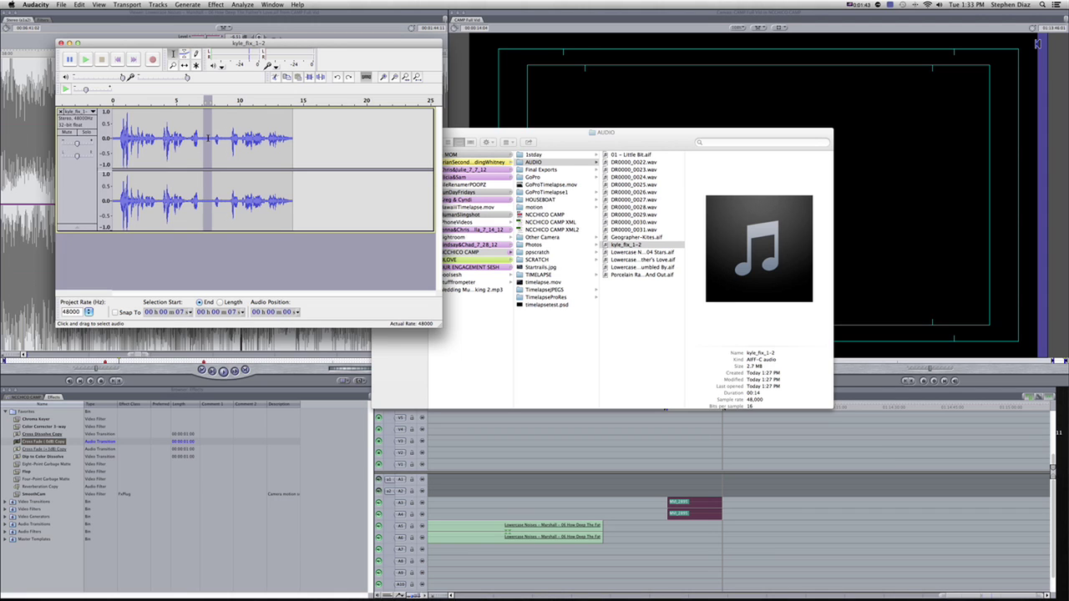
key("space")
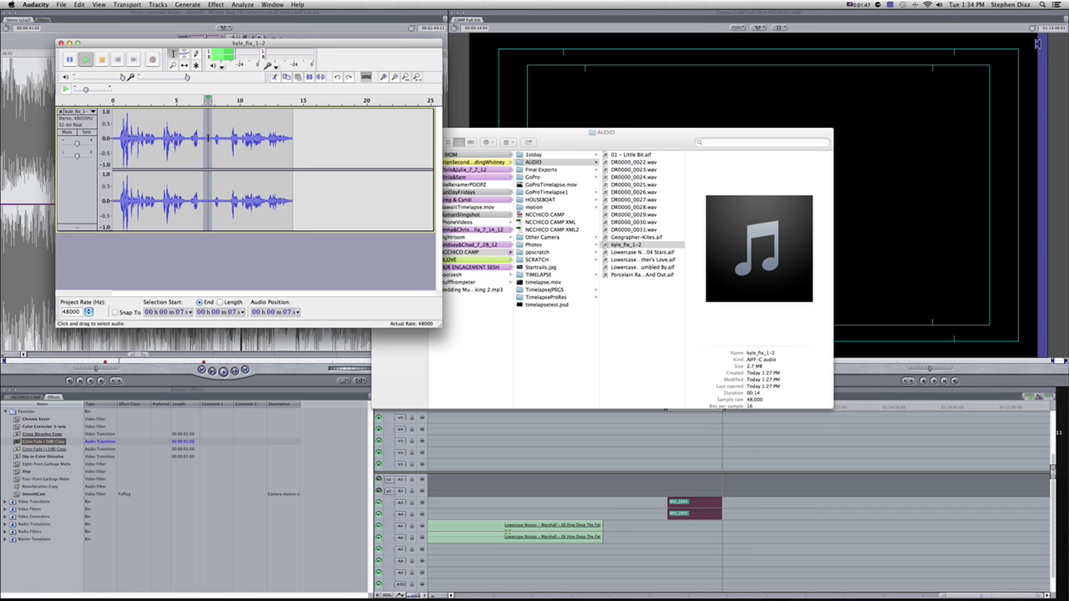
Select a short noise-only stretch near 7.5 s and play it to confirm.
left_click(206, 137)
left_click_drag(205, 138, 211, 139)
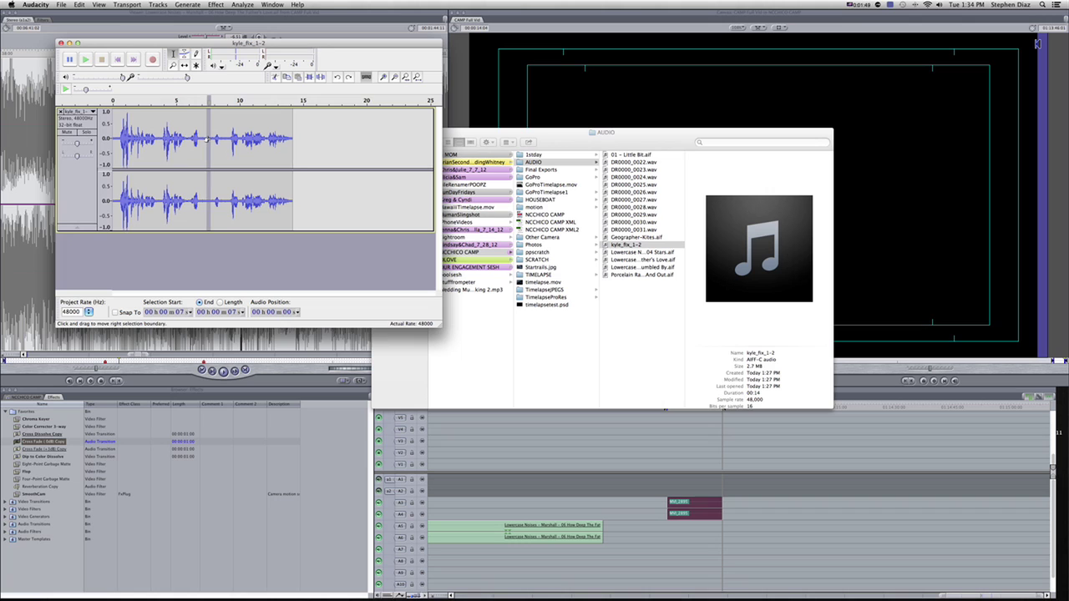
key("space")
key("space")
Capture a noise profile from the selected quiet stretch using Noise Removal's Get Noise Profile.
left_click(209, 5)
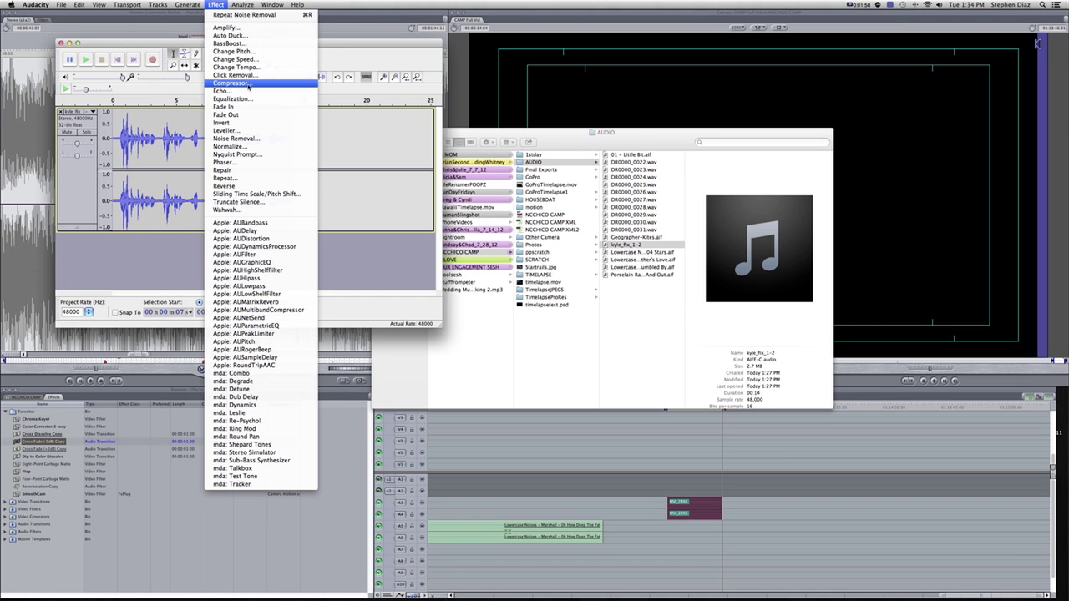
left_click(242, 139)
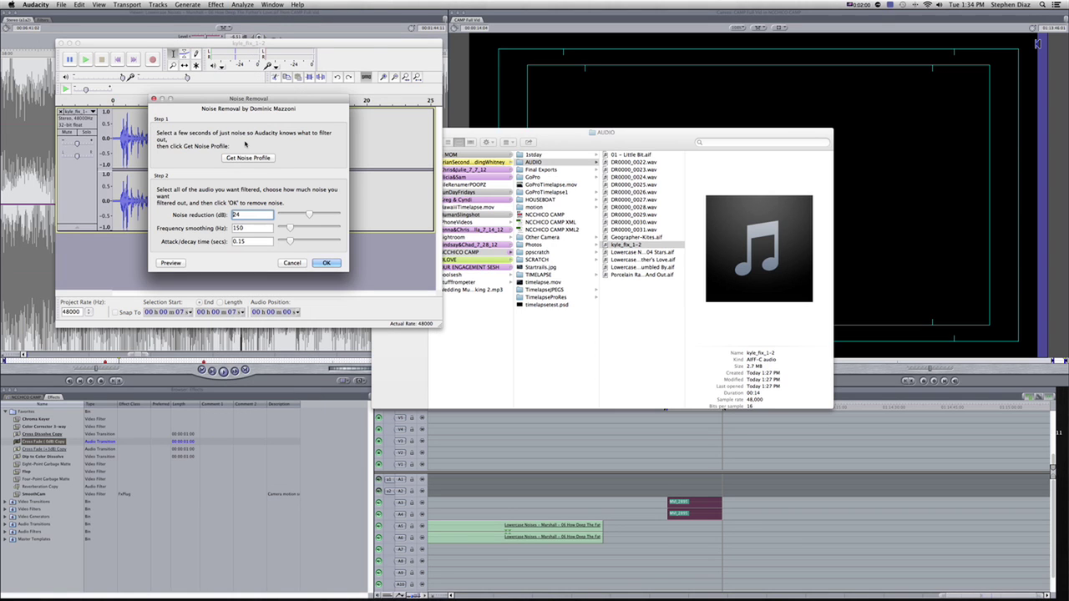
left_click(262, 158)
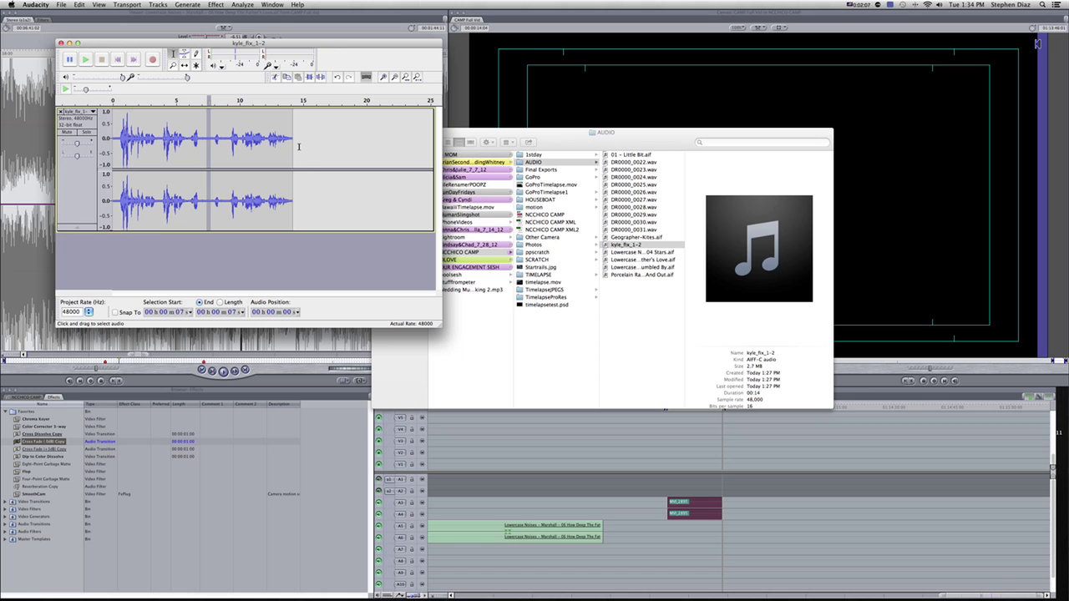
Apply Noise Removal to the whole clip, then clear the selection.
left_click(216, 5)
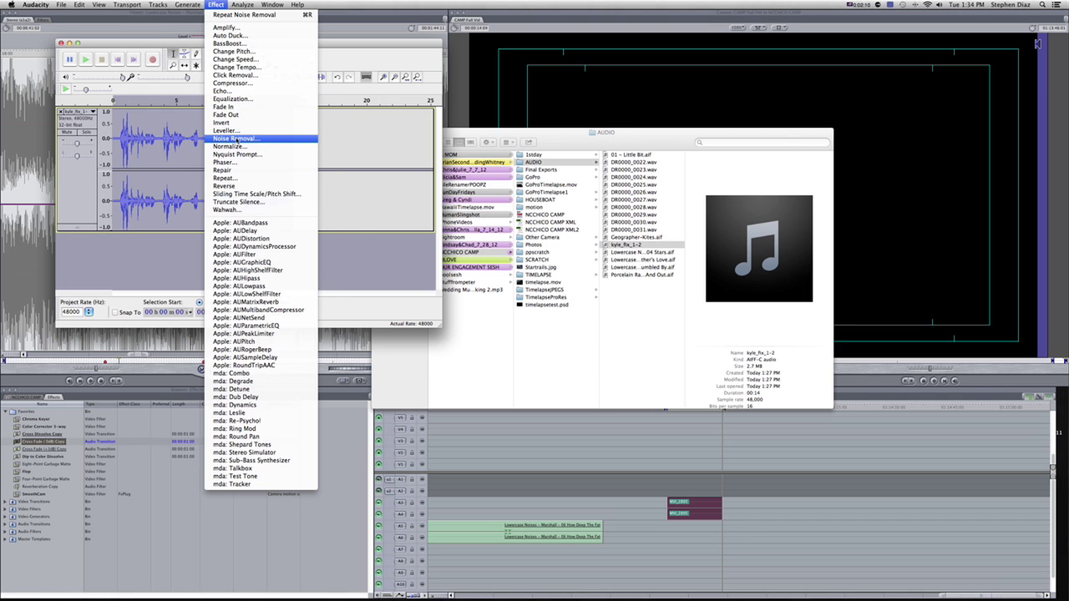
left_click(236, 139)
left_click(200, 174)
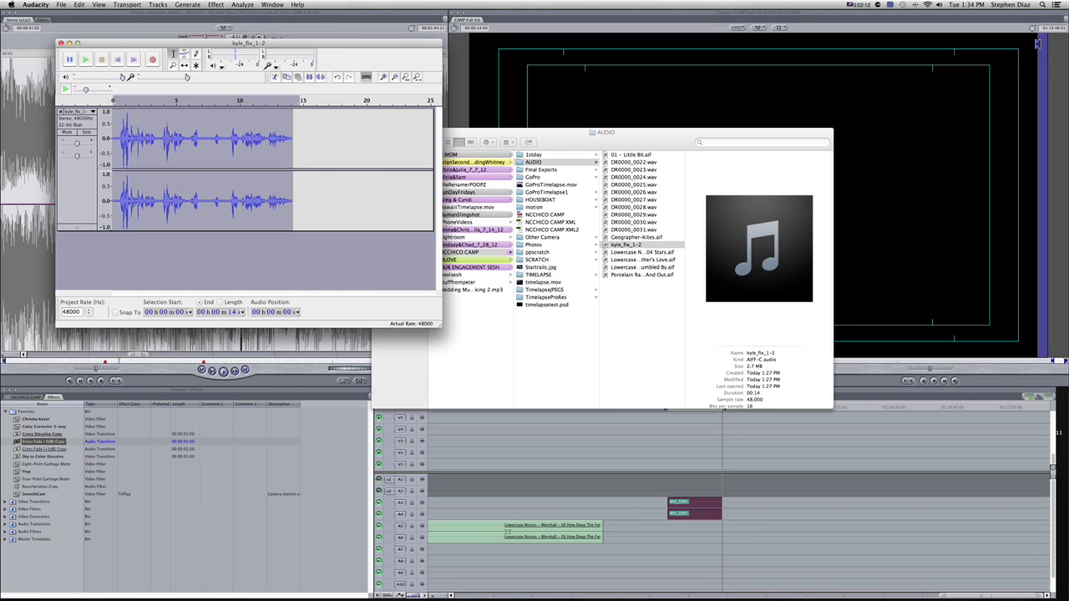
left_click(203, 202)
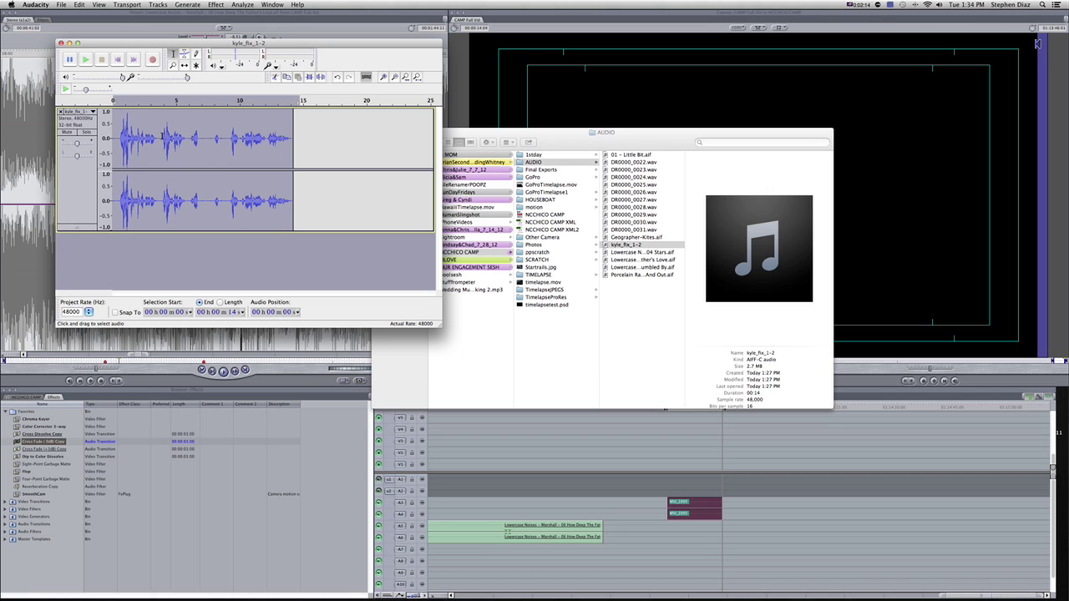
left_click(123, 135)
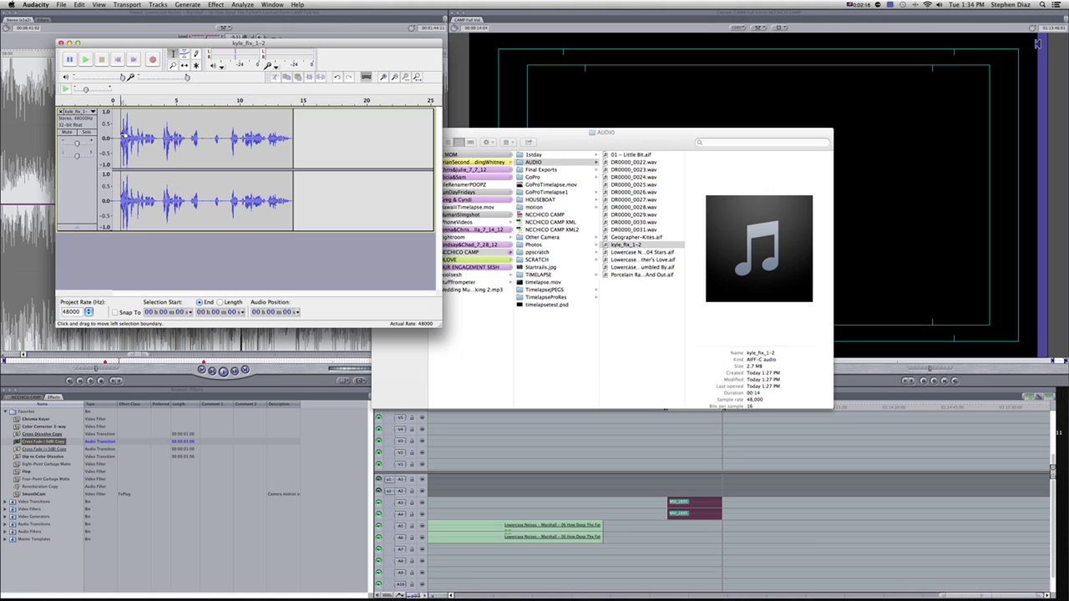
key("space")
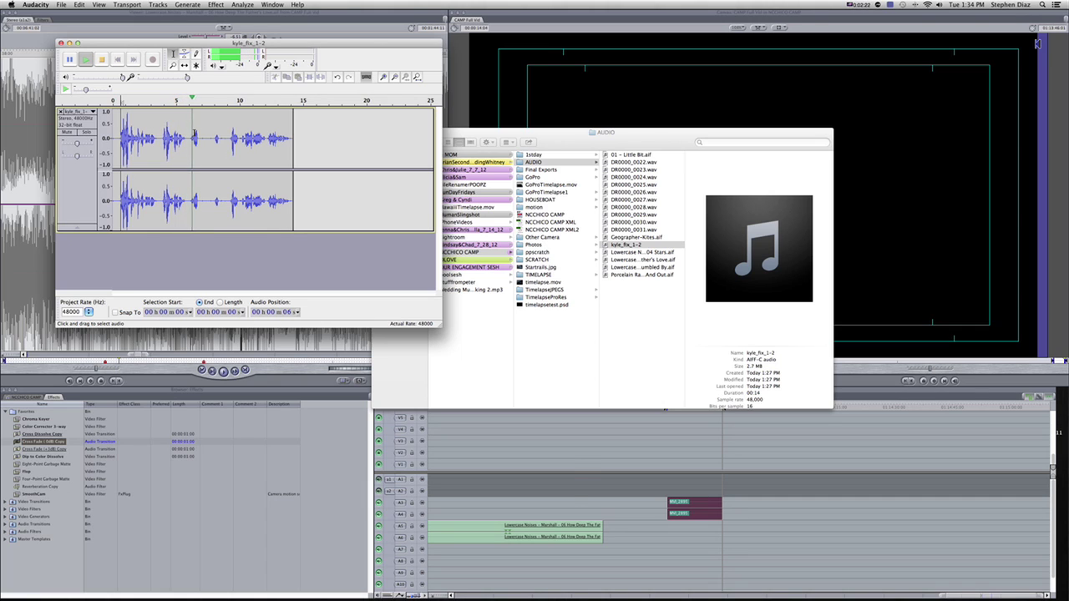
key("XF86AudioRaiseVolume")
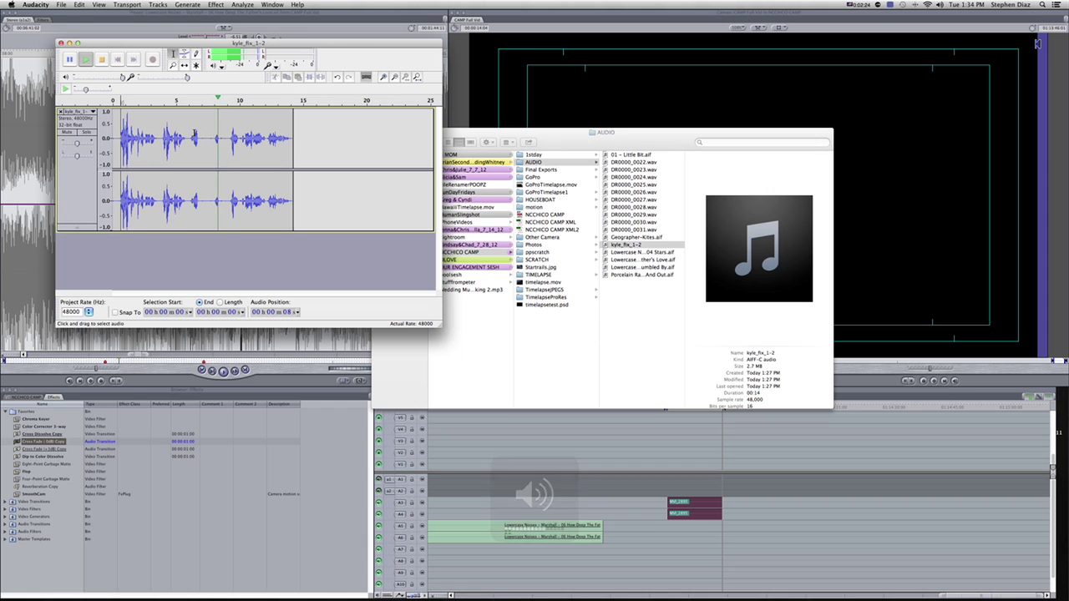
key("space")
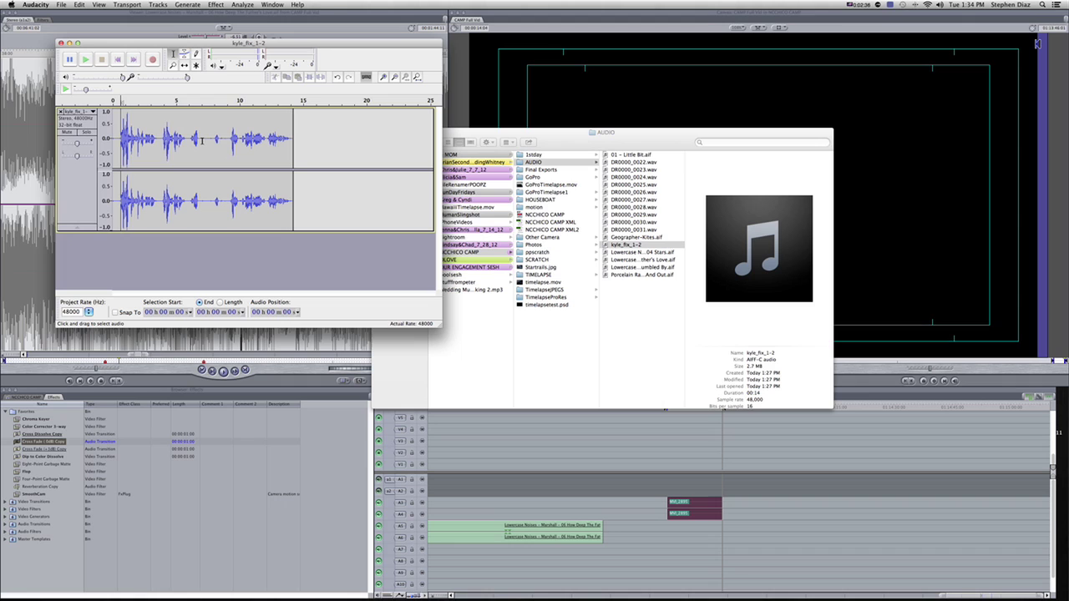
Select the entire 0–14 s clip and undo the earlier noise removal.
left_click_drag(294, 141, 114, 144)
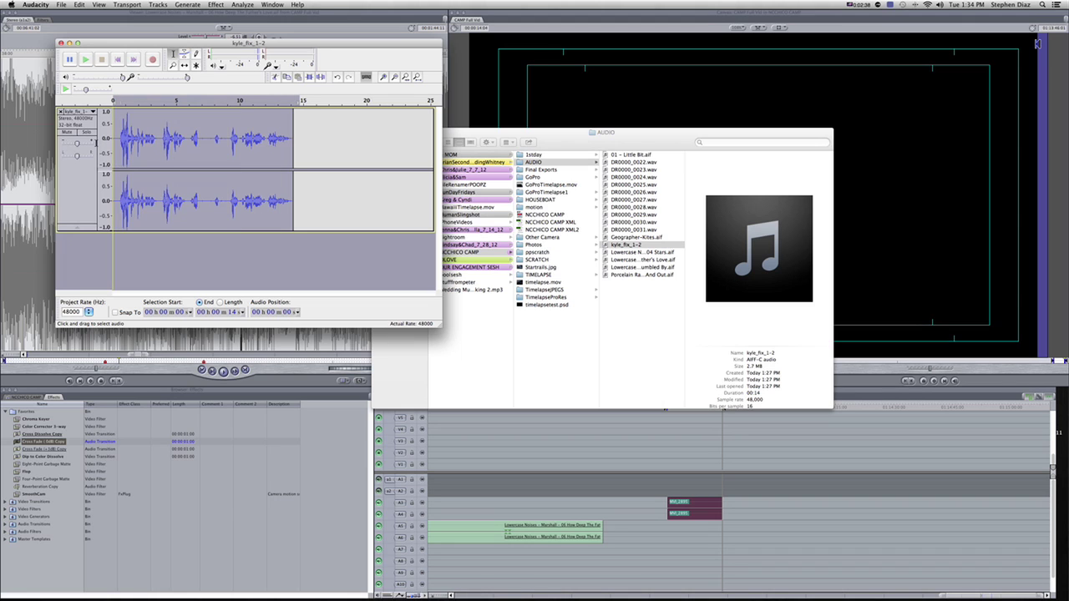
left_click(215, 4)
left_click(244, 14)
key("super+z")
Reapply Noise Removal with noise reduction lowered from 24 to 22 dB, then set playback near 5 s.
left_click(216, 5)
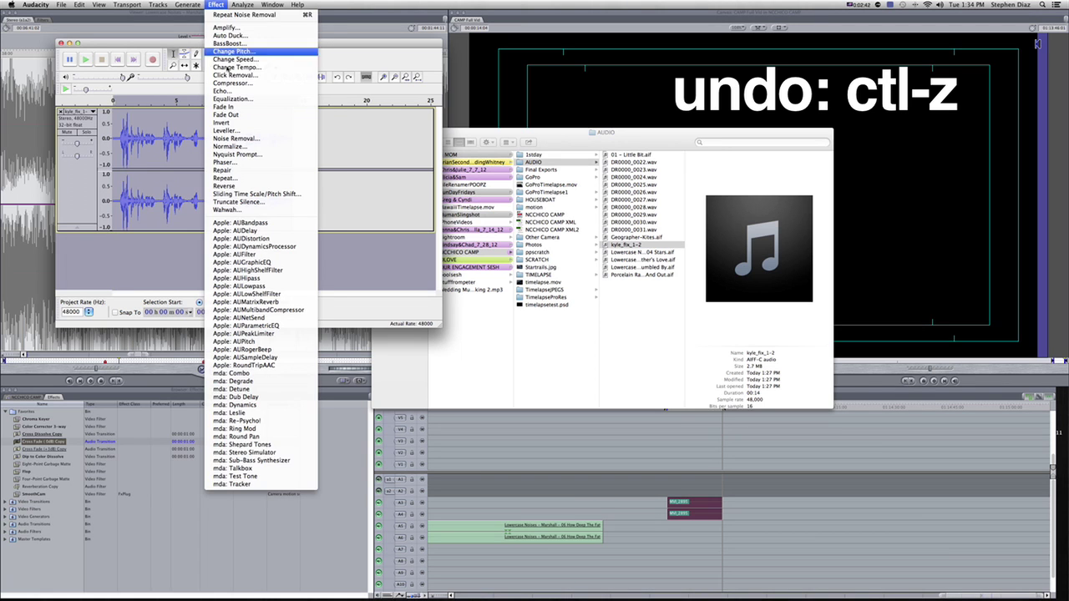
left_click(236, 139)
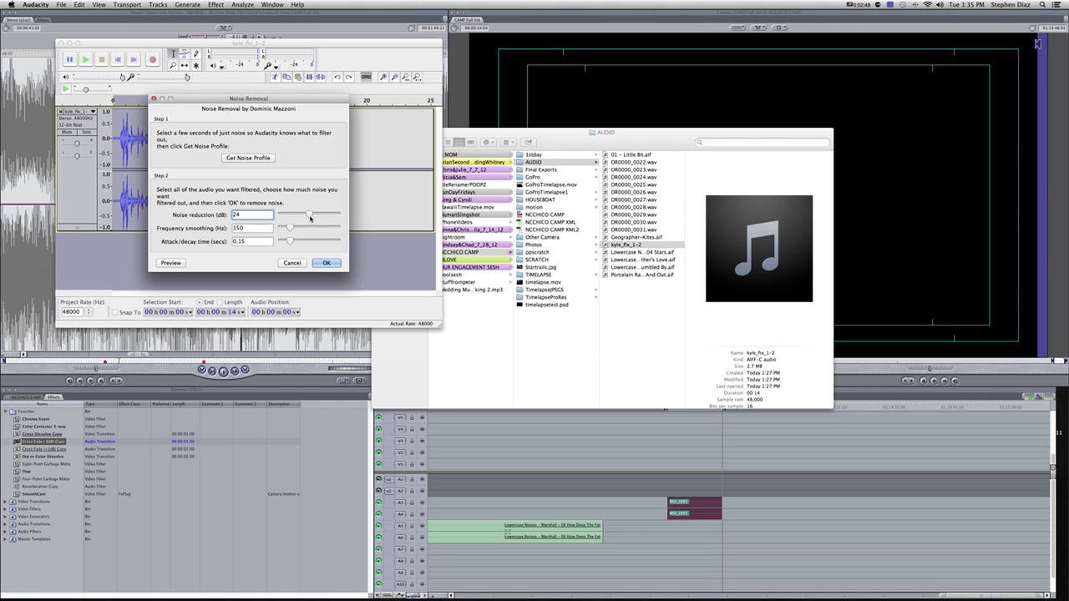
left_click_drag(310, 217, 304, 218)
left_click(326, 263)
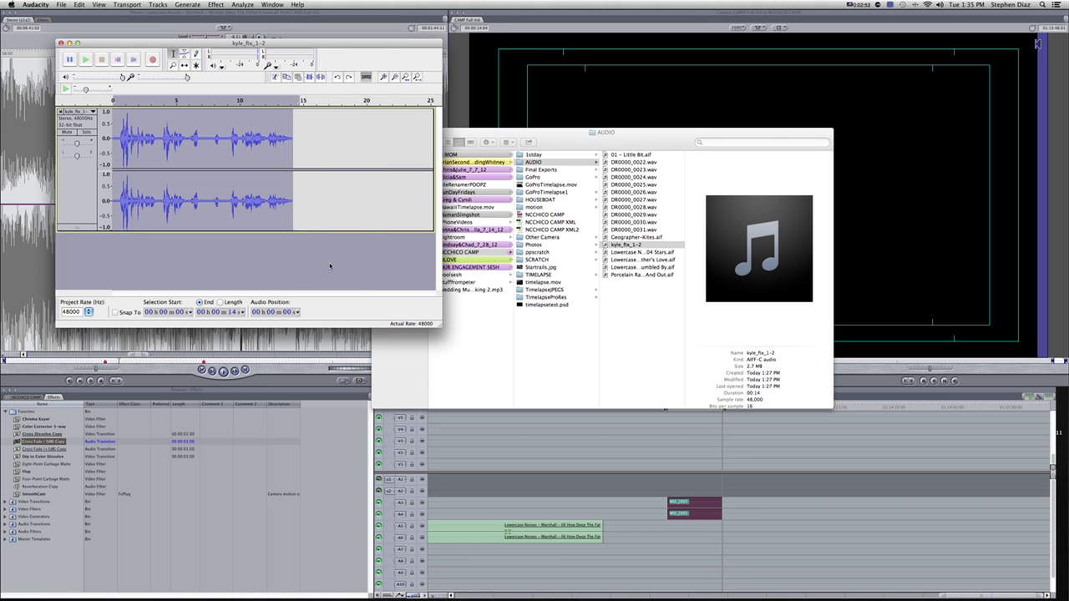
left_click(188, 146)
key("space")
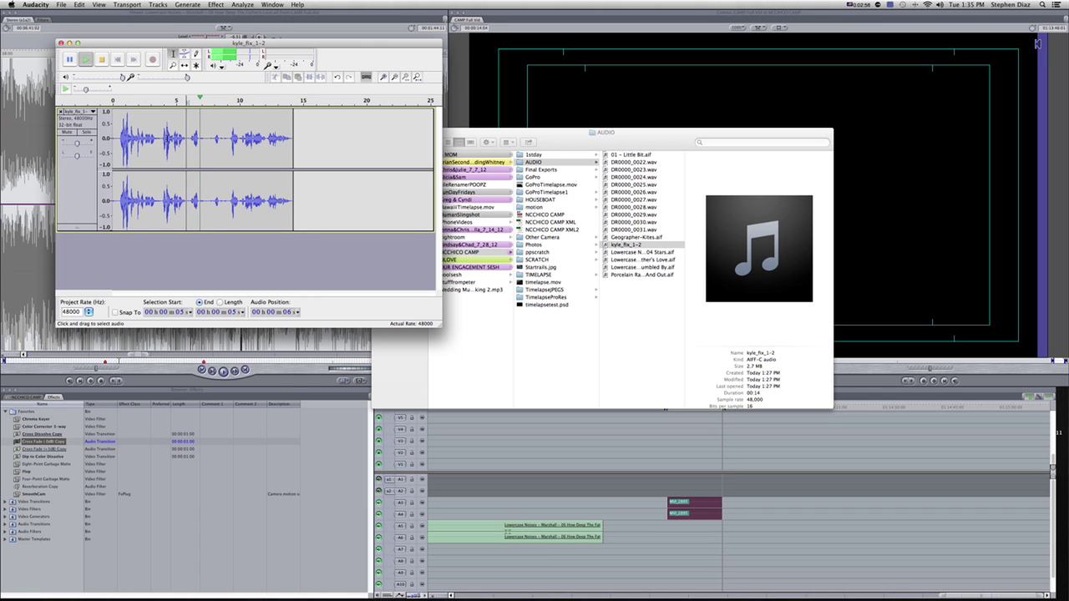
key("space")
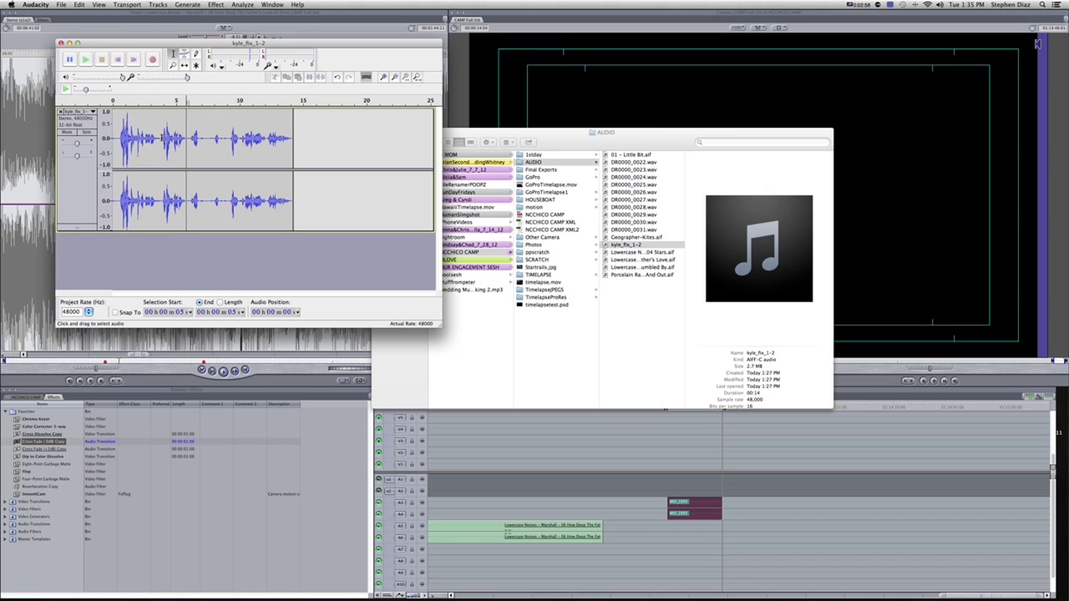